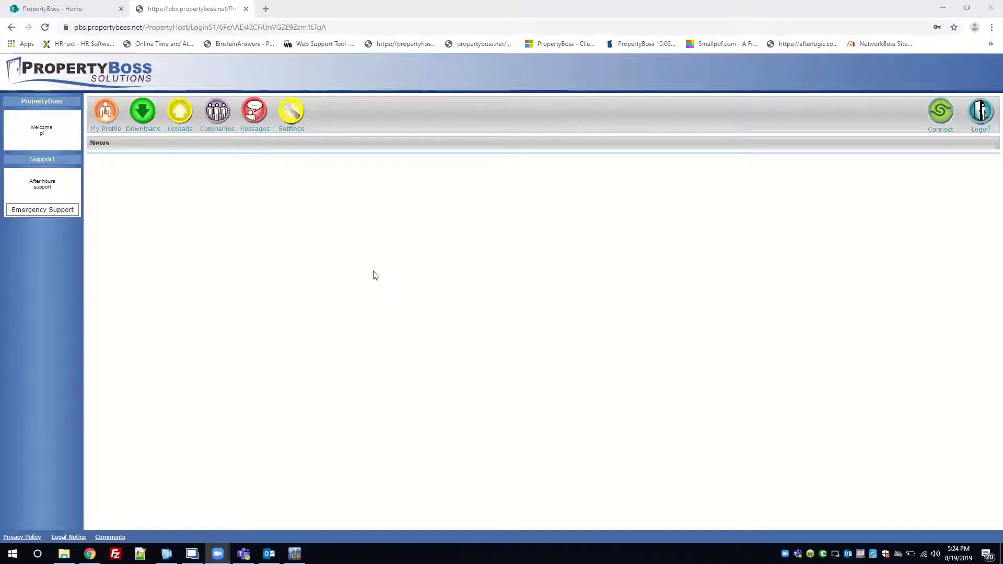
- Download the PropertyHost Client for Windows installer from the portal's Downloads page
left_click(142, 116)
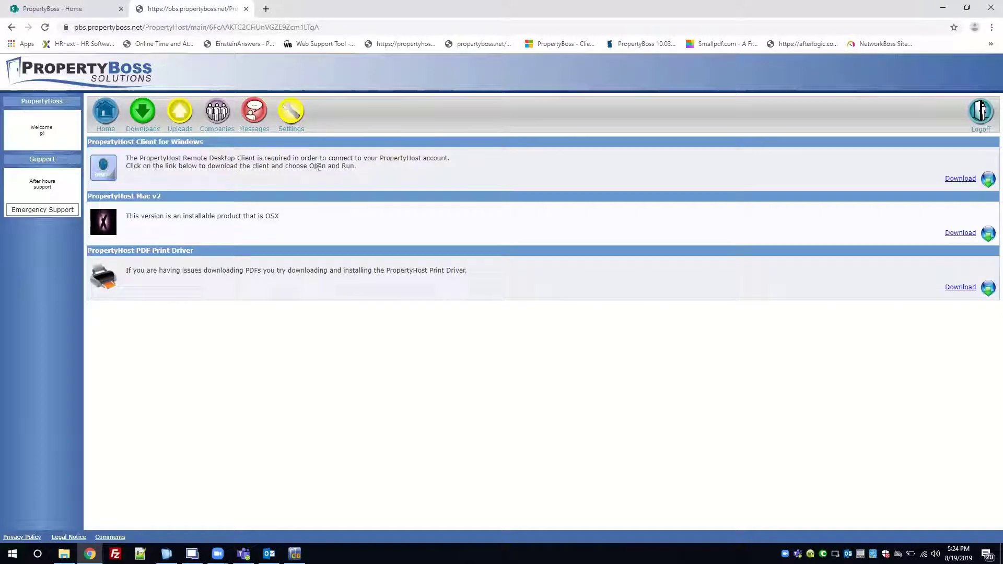
left_click(961, 180)
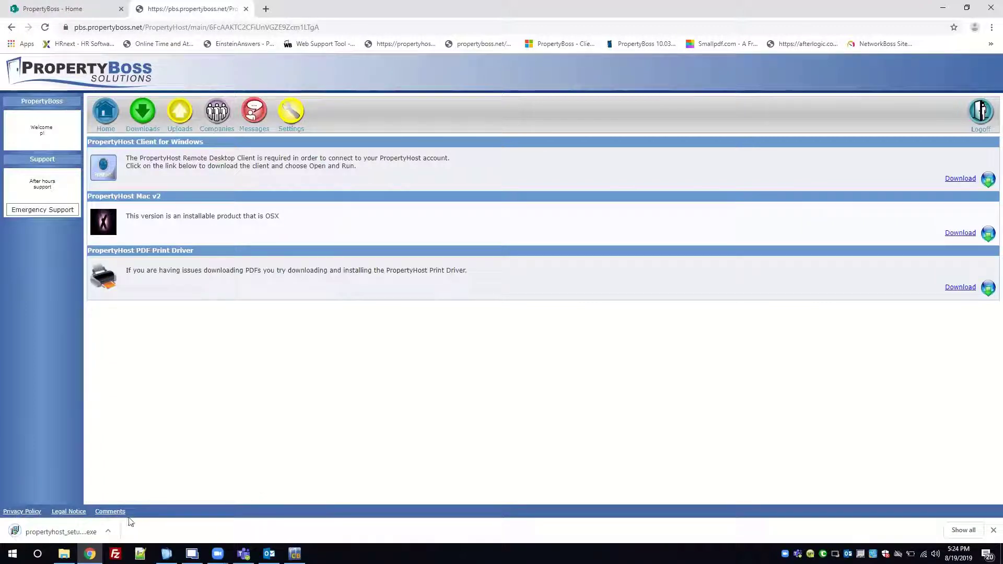
- Run the downloaded setup, install the client to the default folder and finish the wizard
left_click(59, 533)
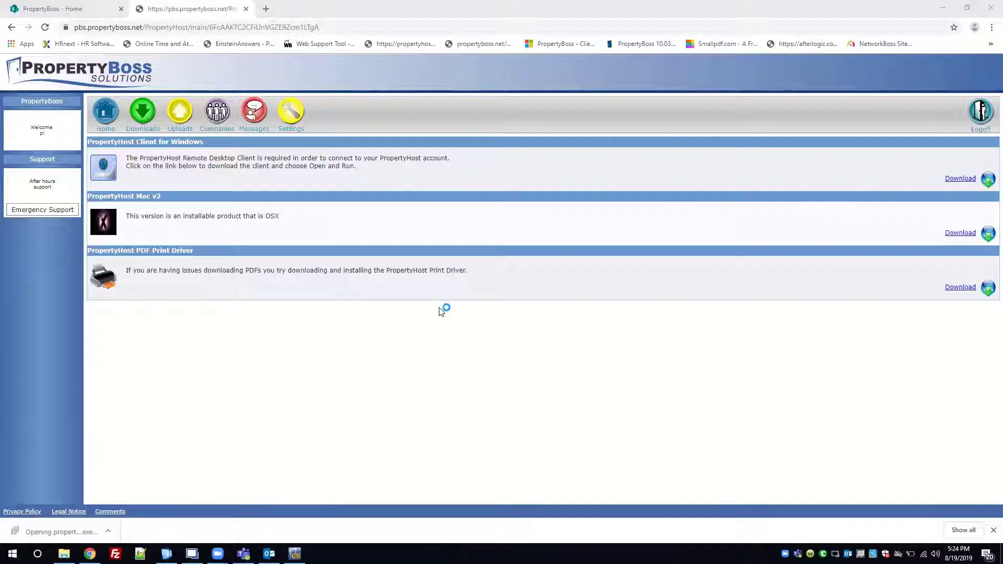
left_click(557, 361)
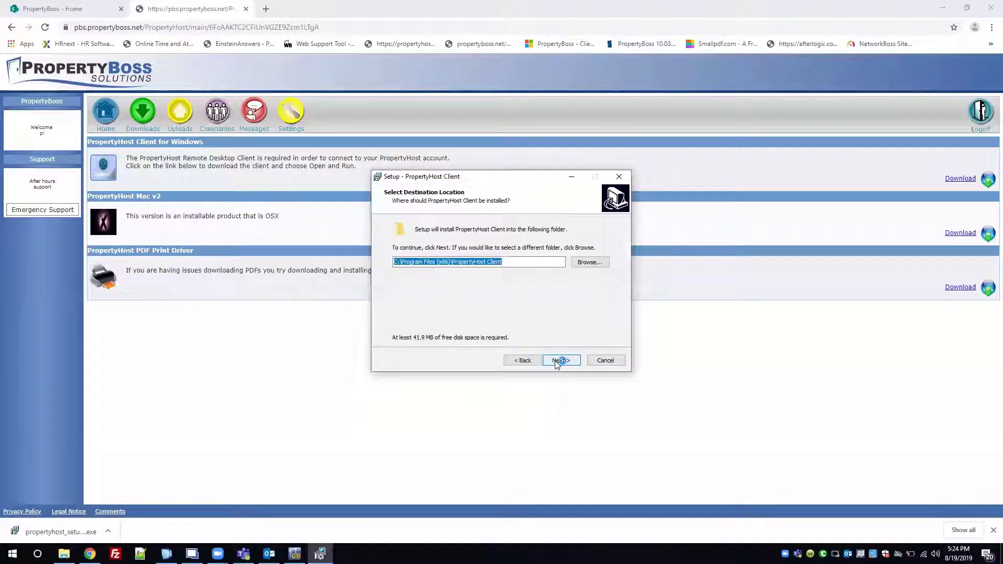
left_click(558, 361)
left_click(558, 361)
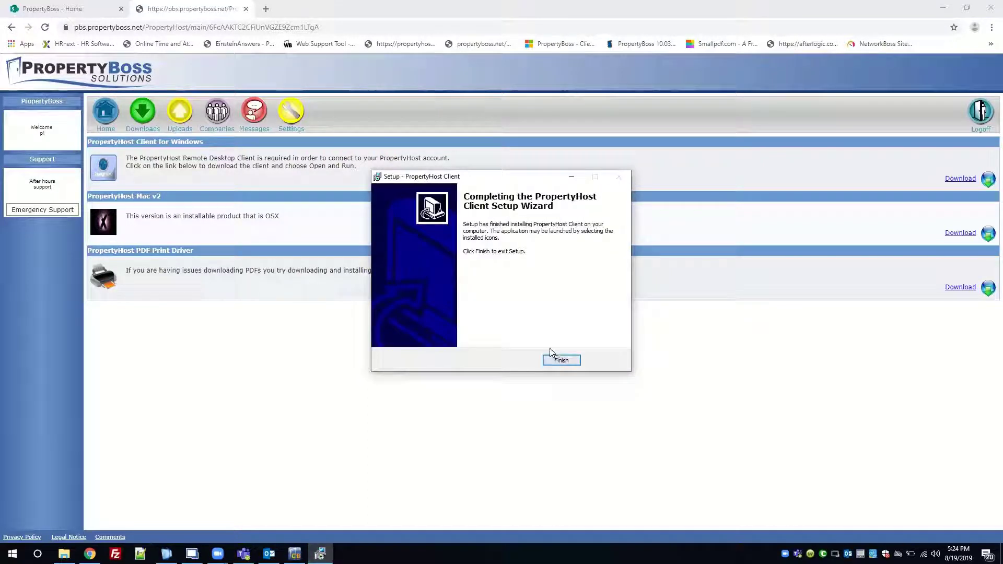
left_click(558, 359)
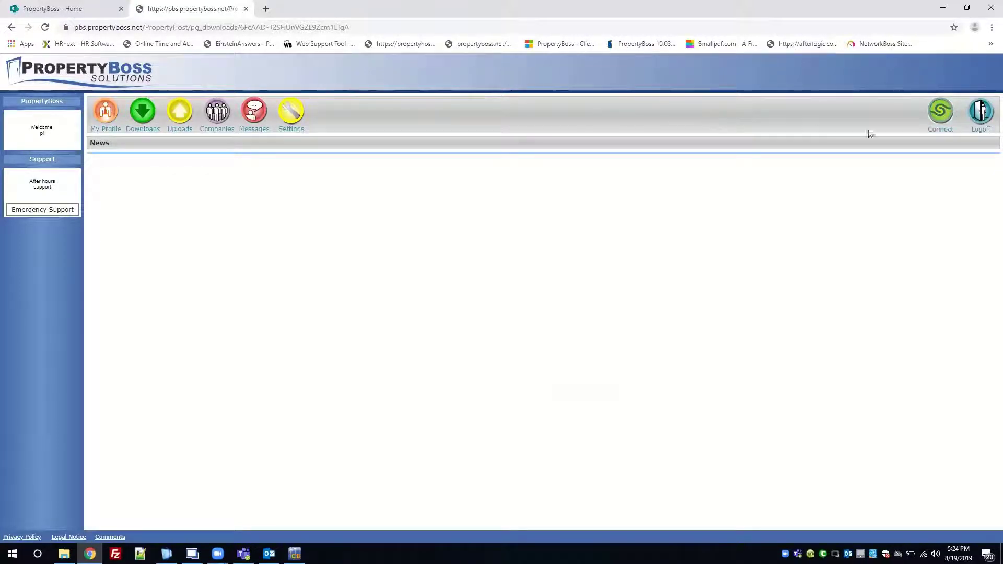
left_click(940, 118)
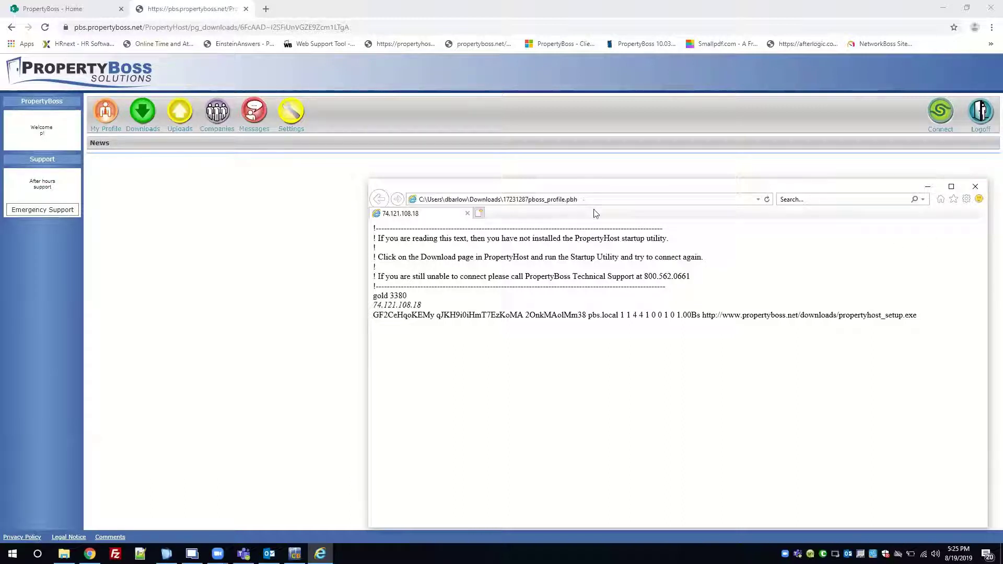
left_click(976, 188)
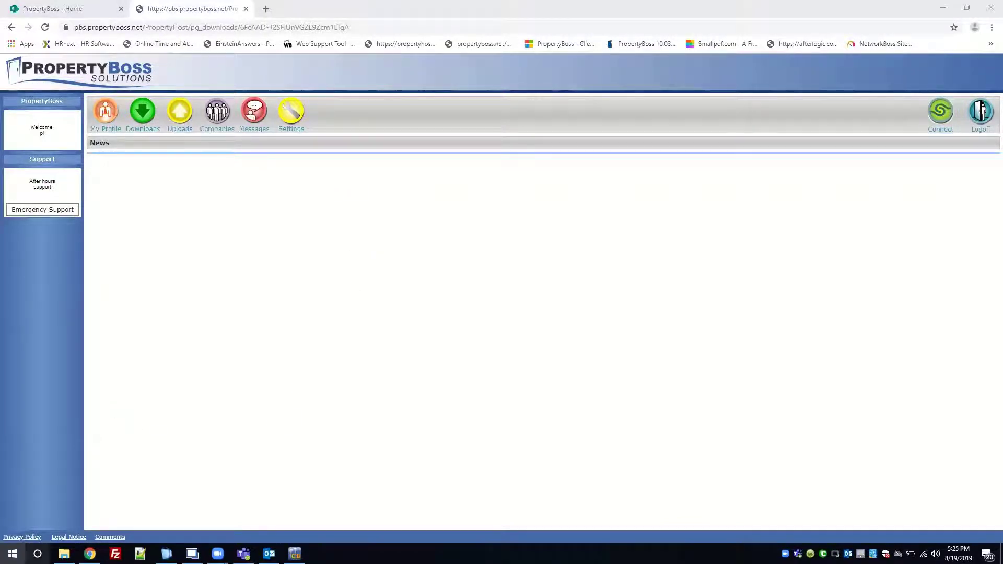
- Search 'file type' from Start to reach Choose default apps by file type
left_click(13, 552)
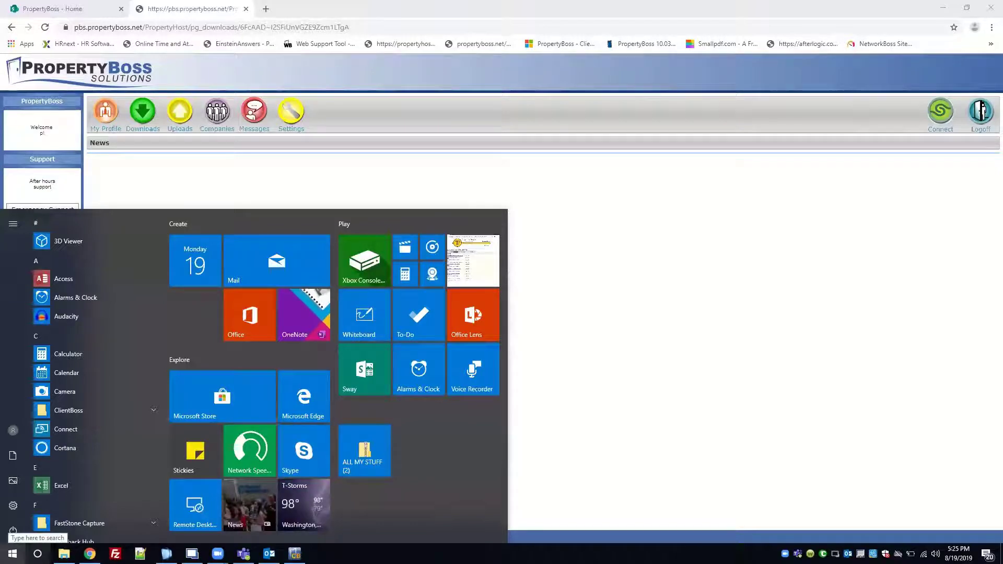
type("file type")
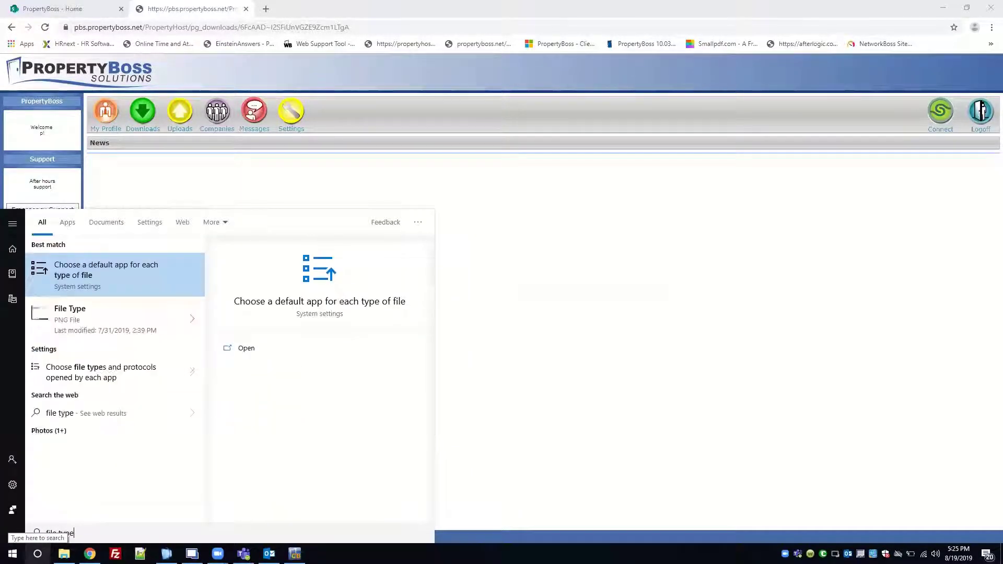
key("Return")
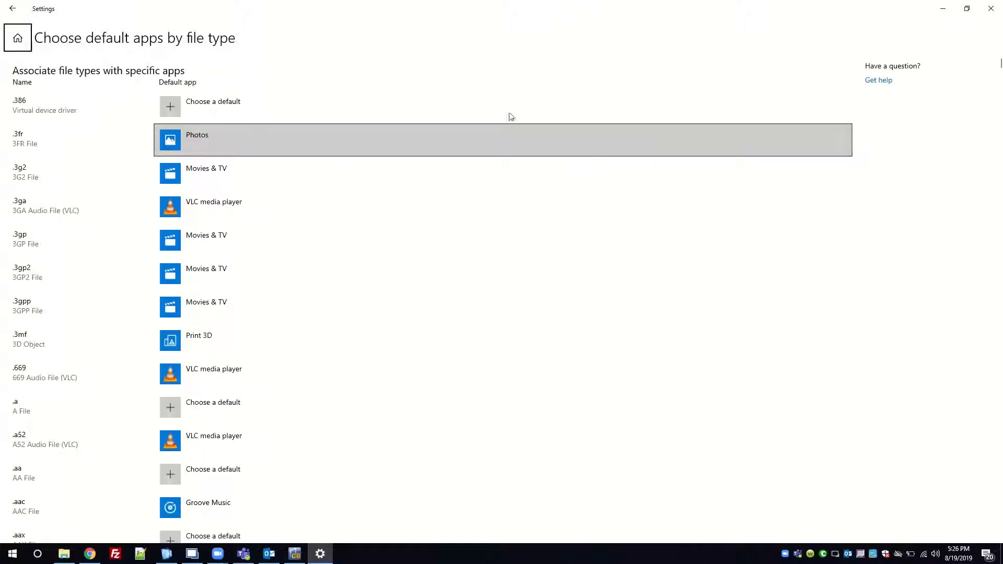
scroll(988, 63, "down", 5)
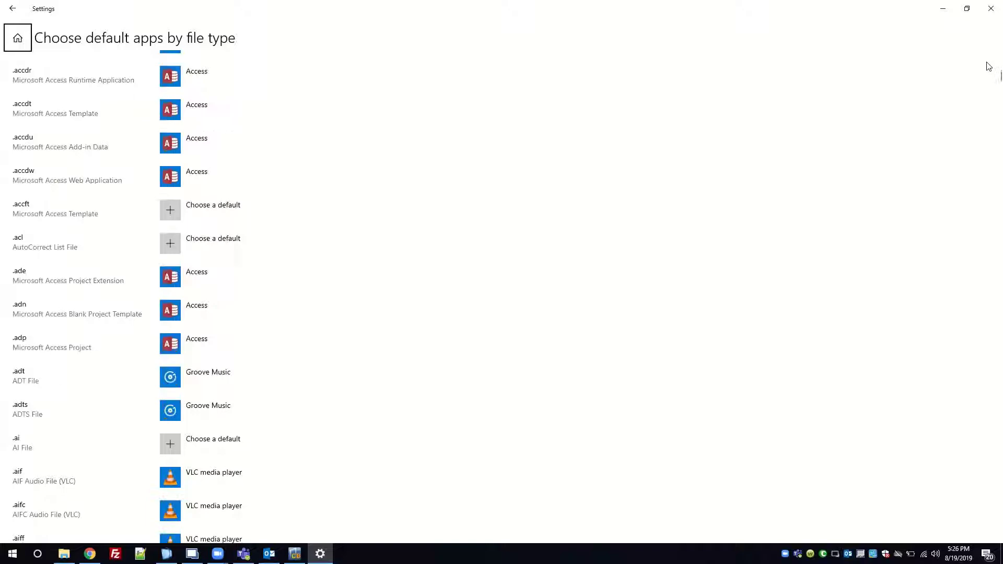
mouse_move(988, 78)
left_mouse_down()
mouse_move(989, 345)
mouse_move(976, 351)
left_mouse_up()
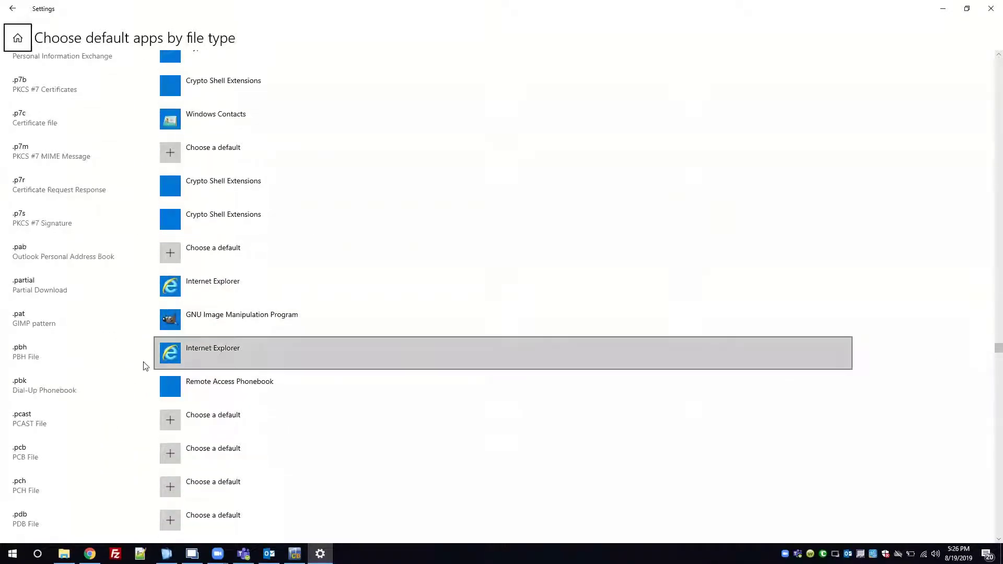
- Change the .pbh default app from Internet Explorer to PropertyHostRDP and confirm the choice
left_click(177, 350)
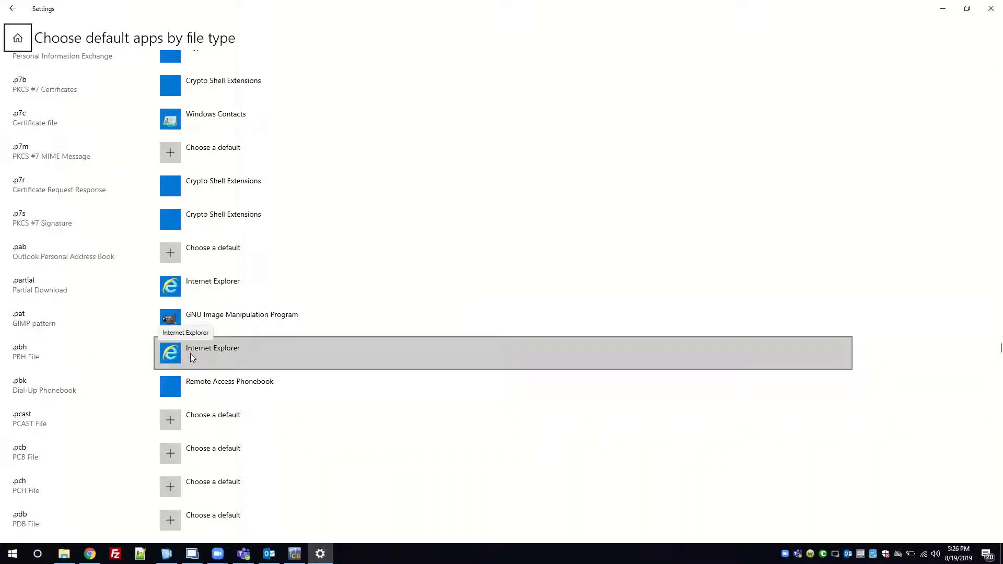
left_click(192, 355)
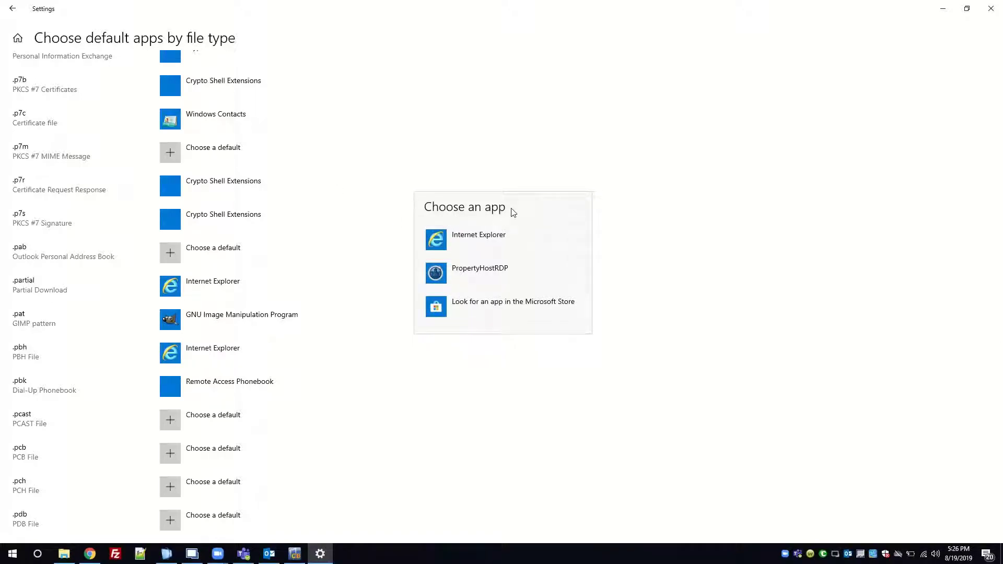
left_click(470, 273)
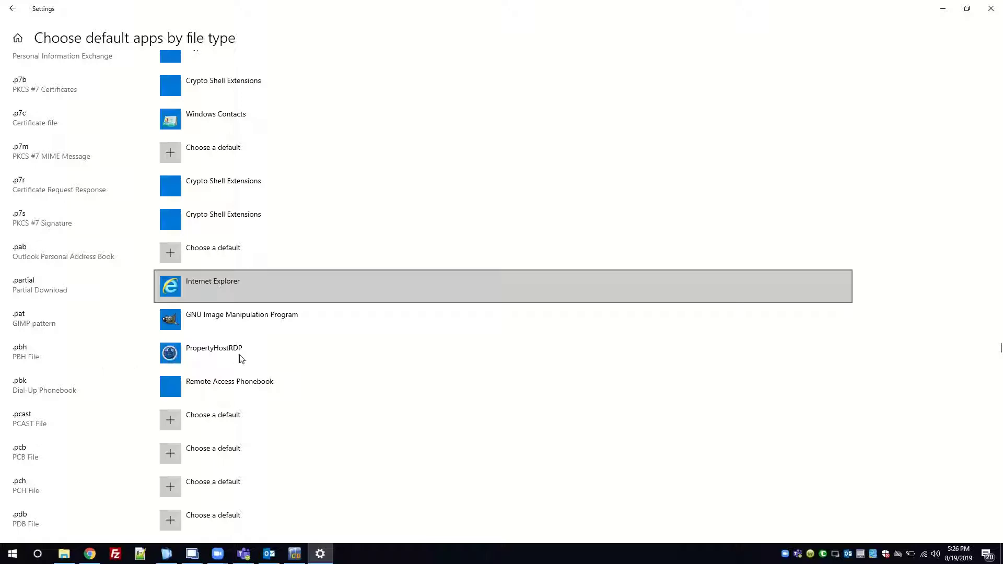
left_click(199, 359)
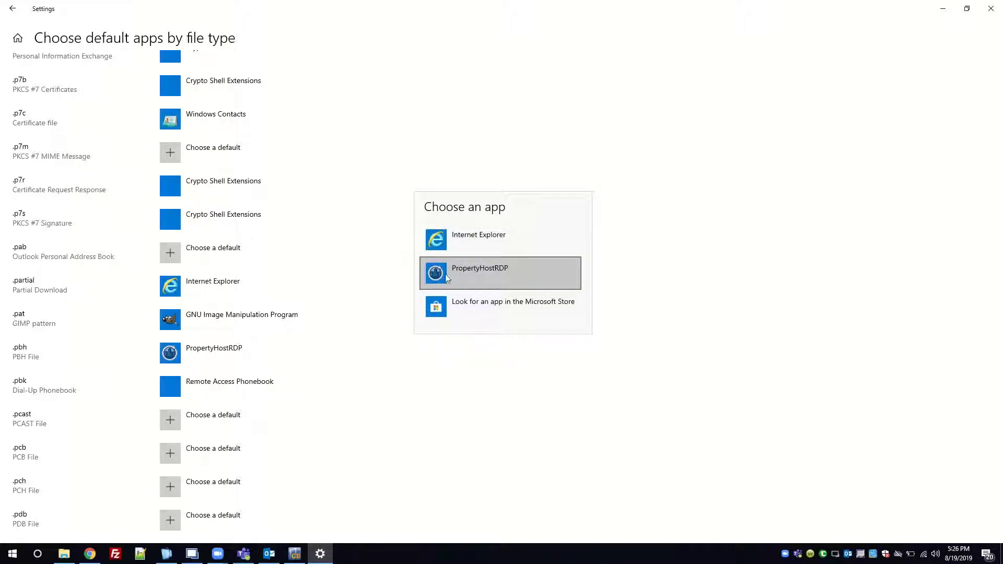
left_click(649, 275)
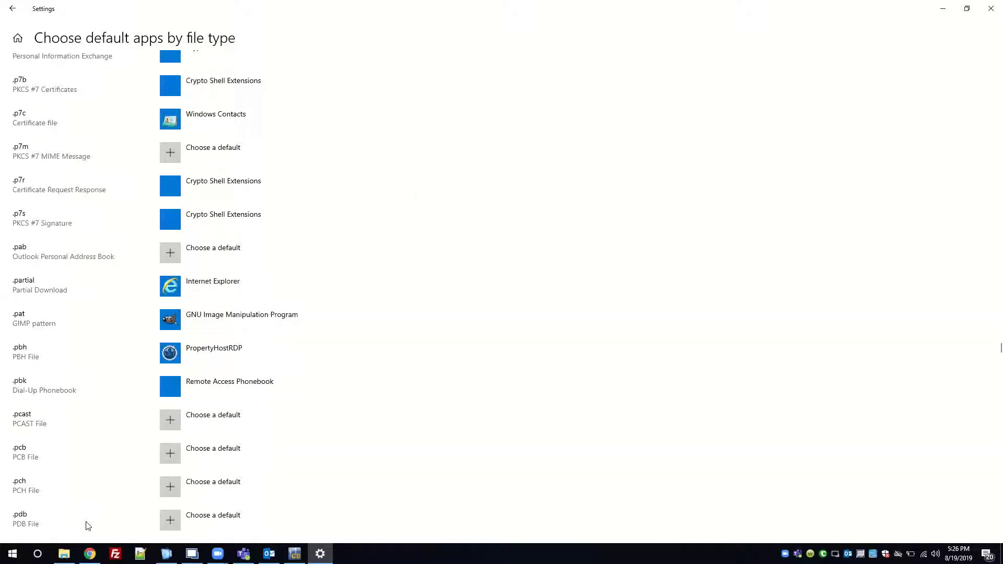
- Browse to C:\Program Files (x86)\PropertyHost Client and run PropertyHostRDP directly
left_click(63, 554)
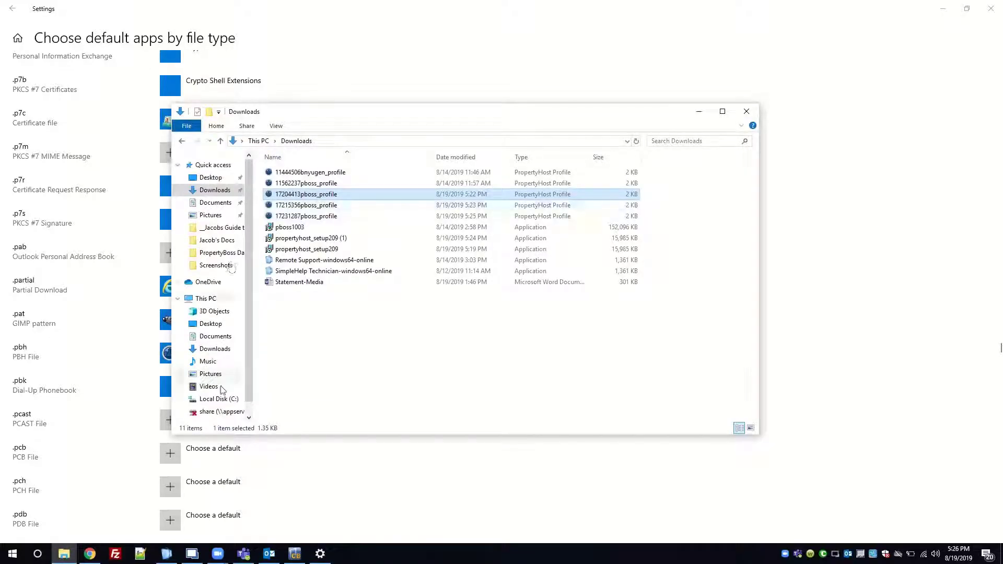
left_click(223, 402)
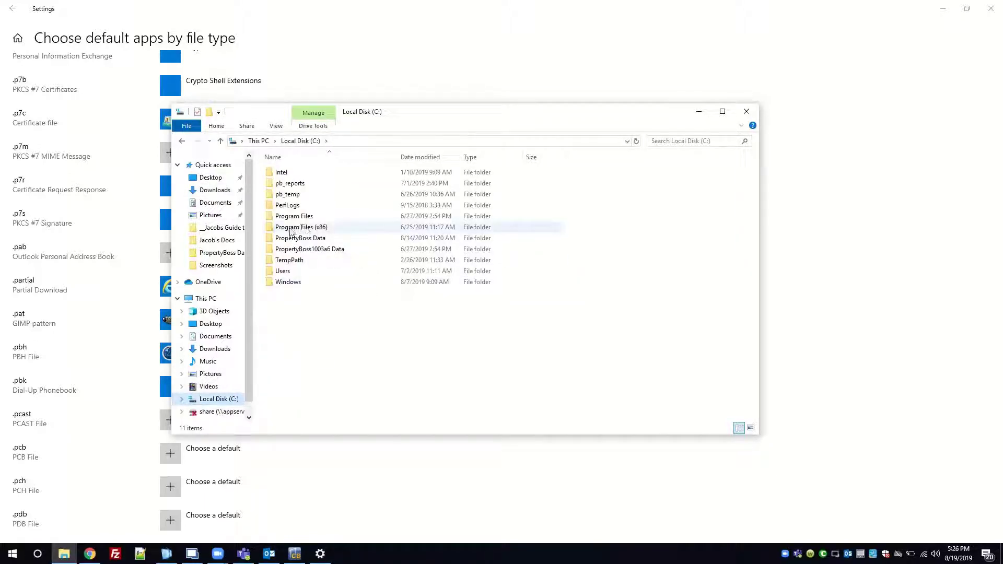
mouse_move(301, 228)
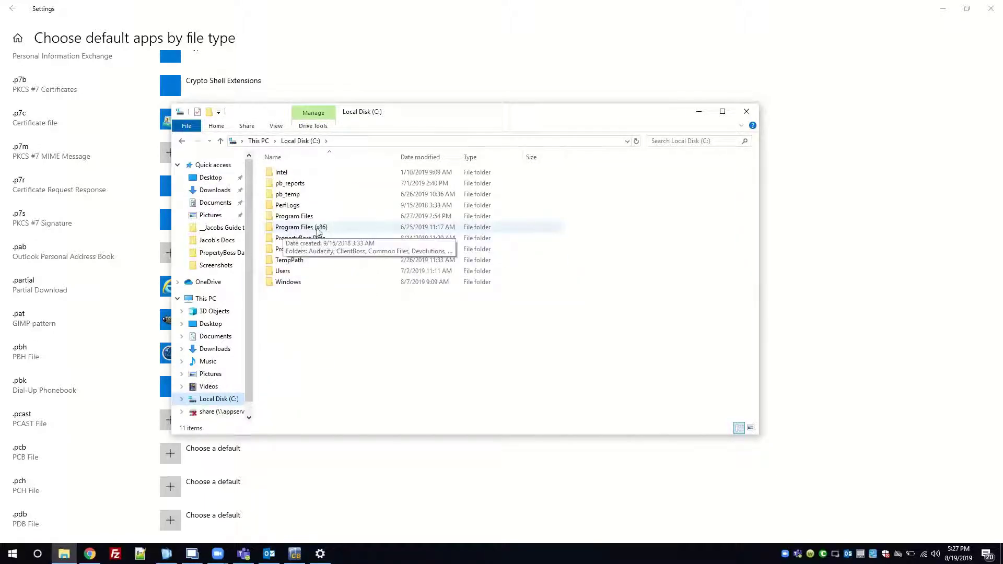
double_click(311, 228)
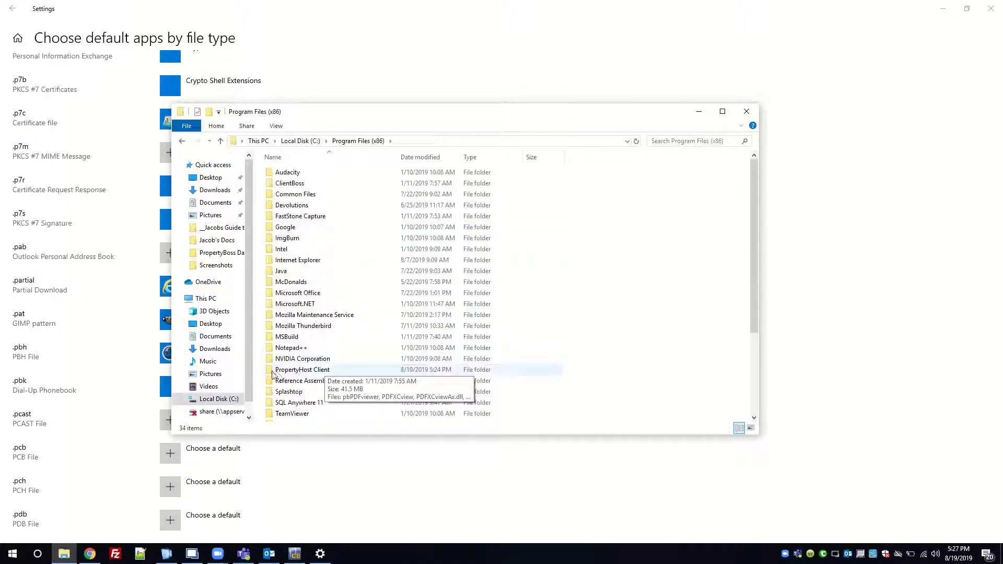
double_click(311, 370)
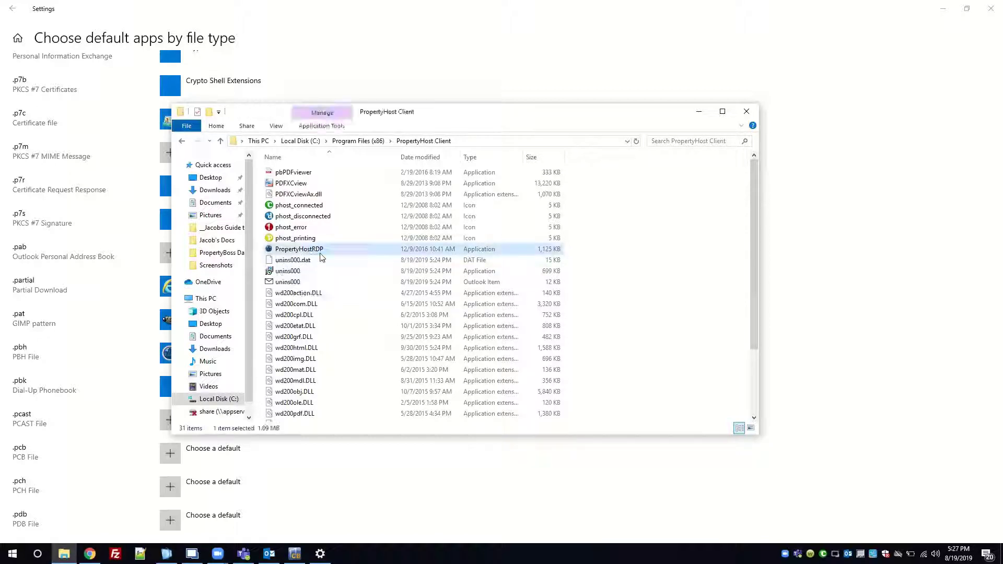
double_click(320, 249)
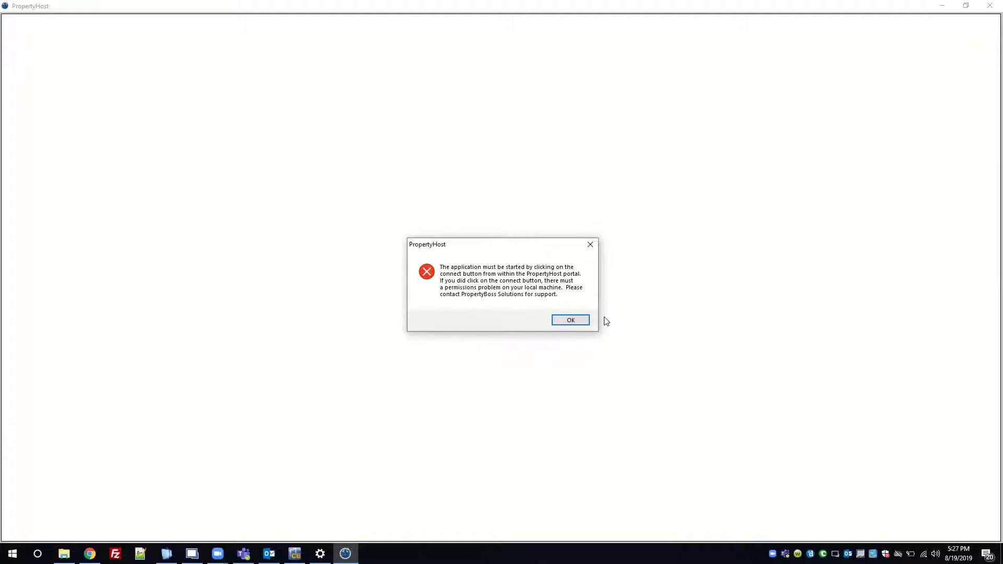
- Dismiss the startup error, close Explorer and re-pick PropertyHostRDP as the .pbh default
left_click(570, 320)
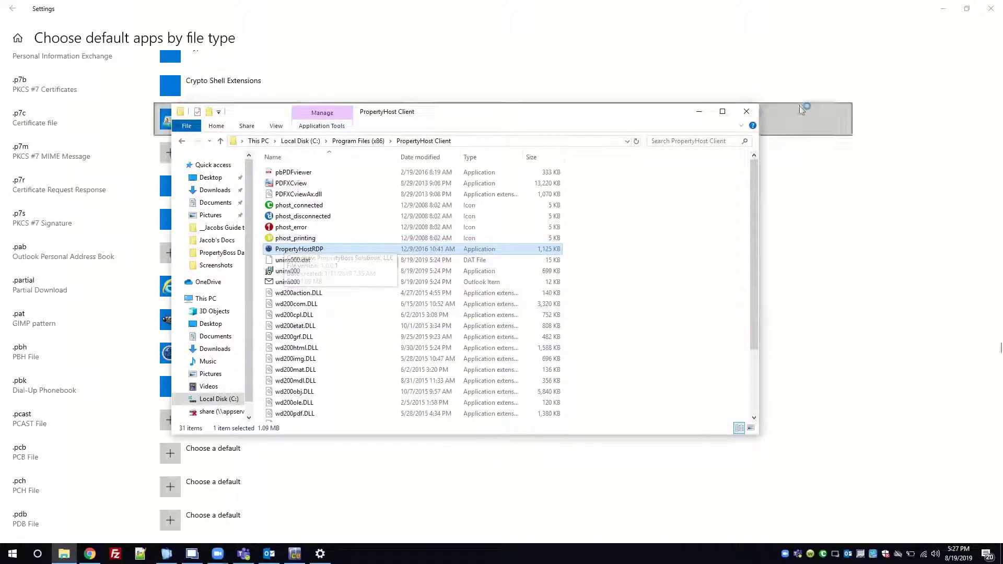
left_click(748, 113)
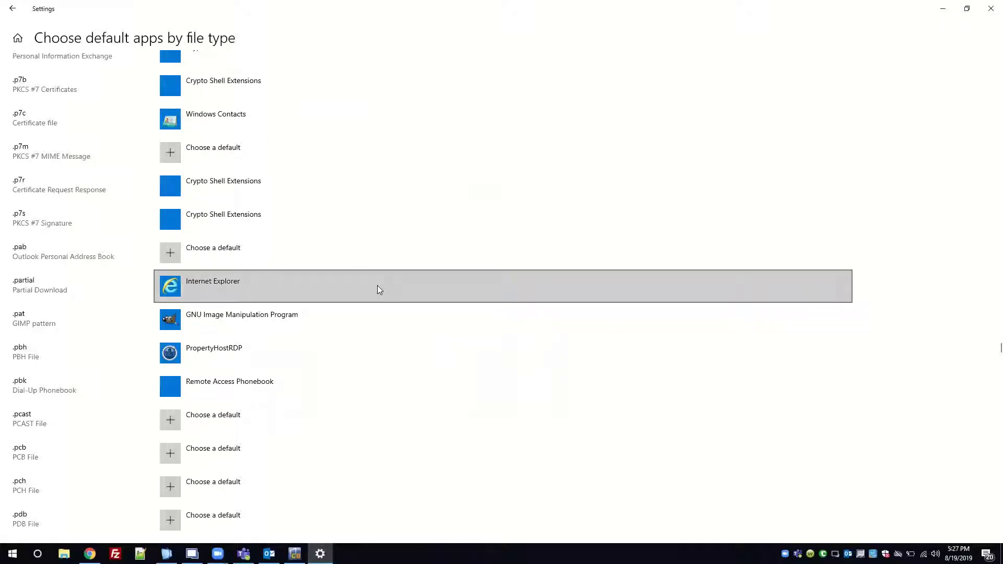
left_click(197, 356)
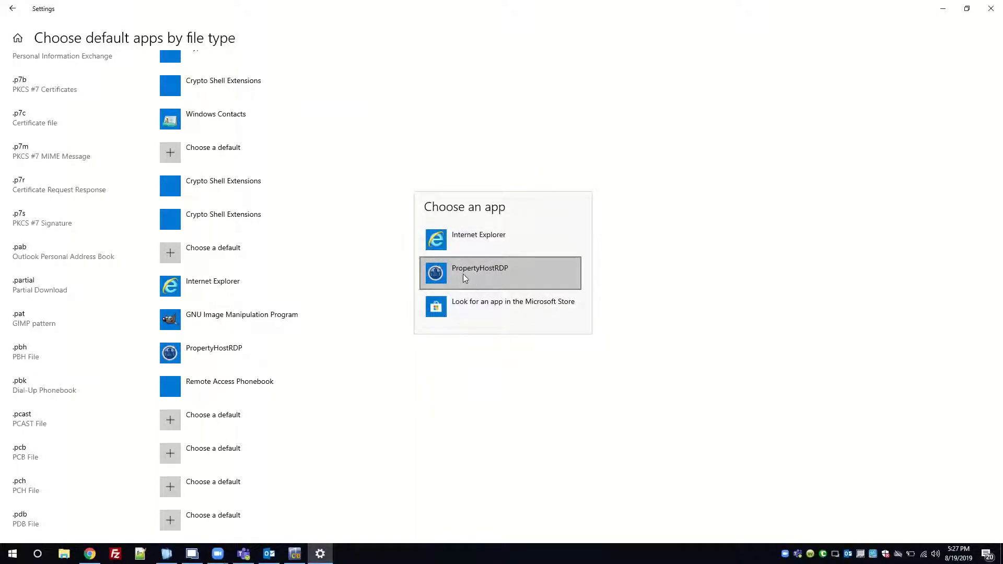
left_click(495, 270)
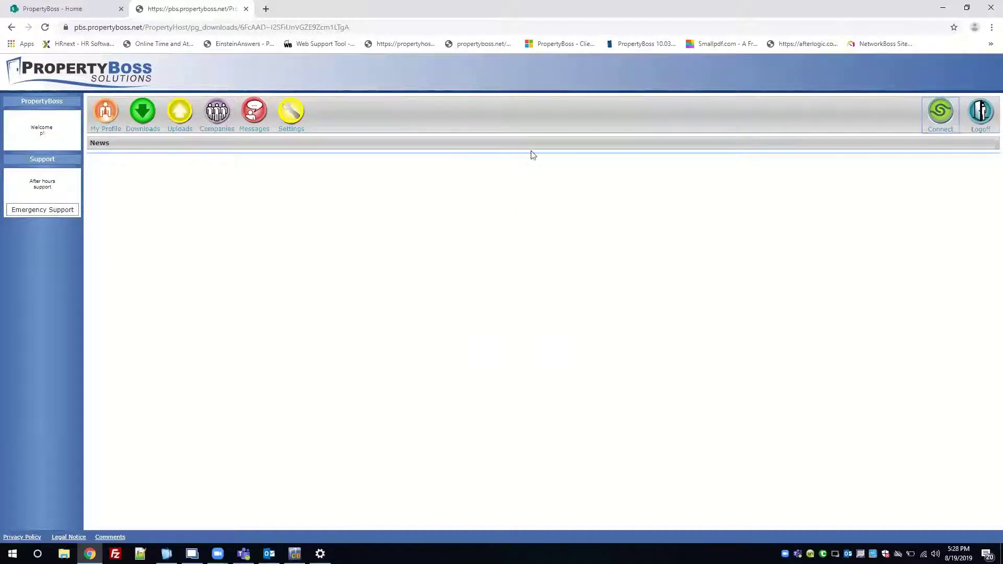
left_click(989, 28)
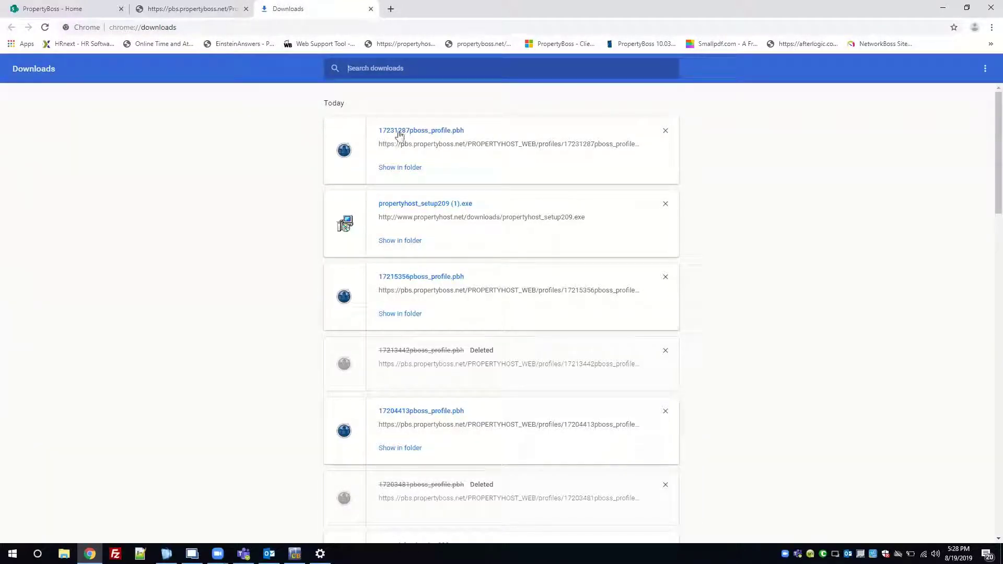
left_click(408, 170)
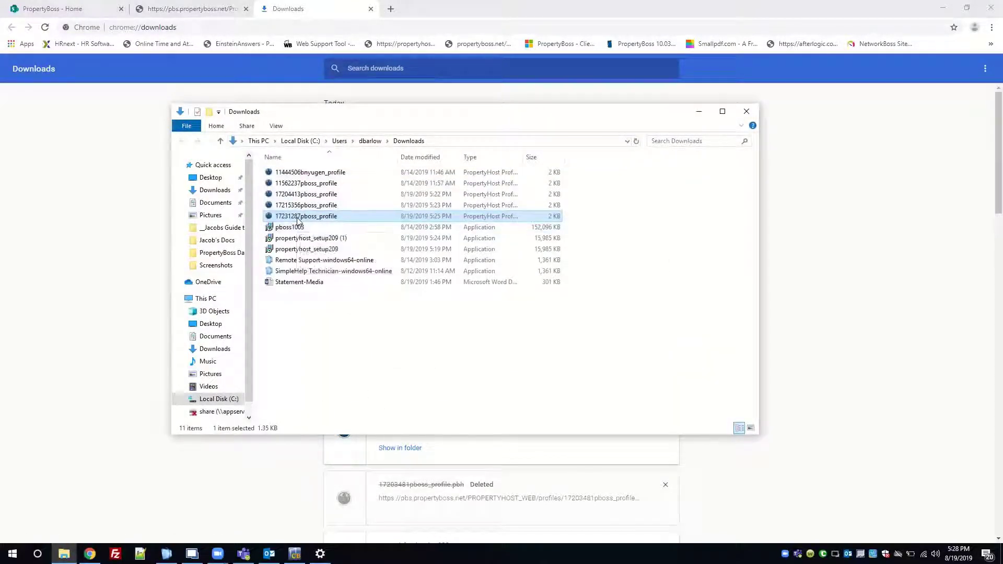
right_click(298, 221)
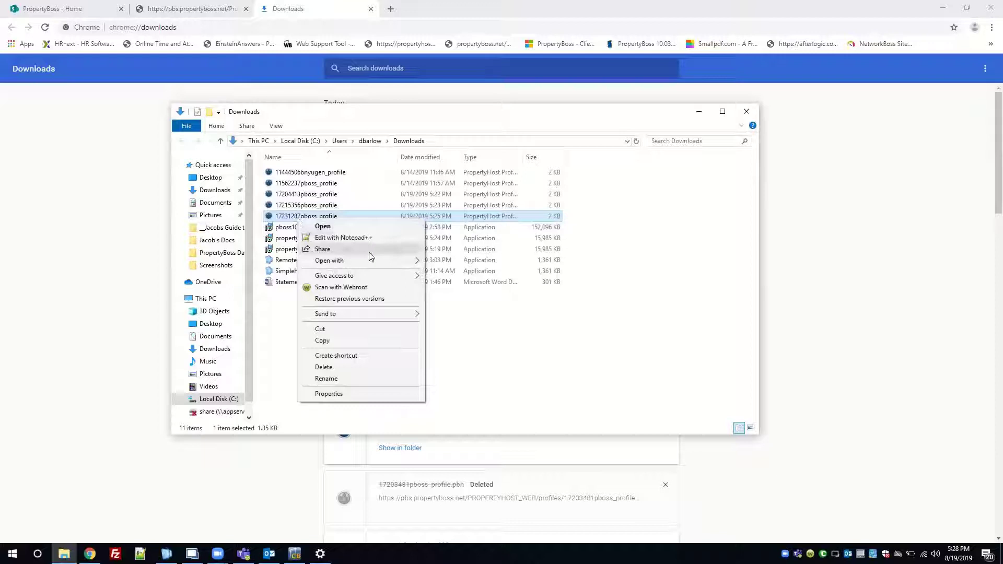
mouse_move(329, 260)
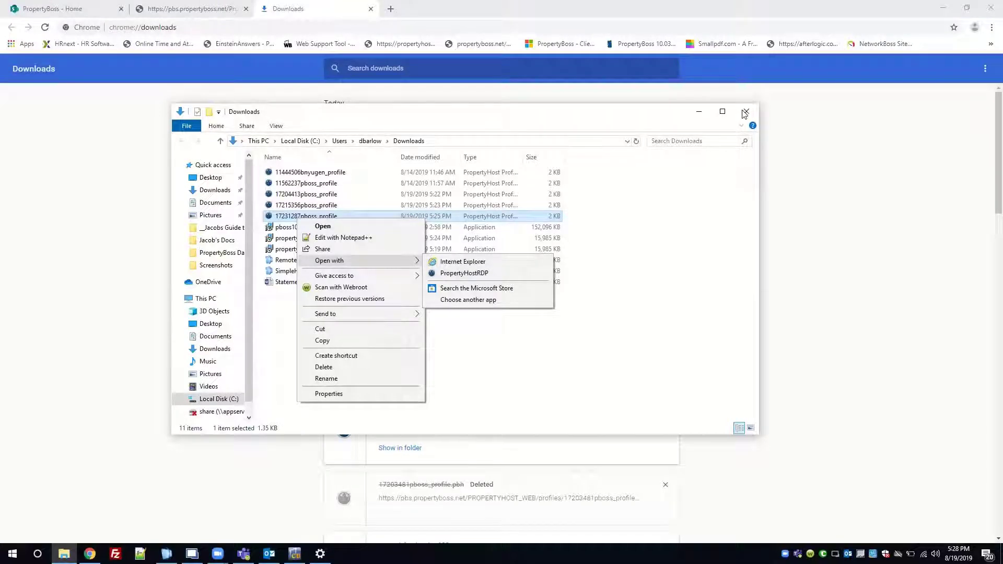
left_click(502, 6)
left_click(371, 10)
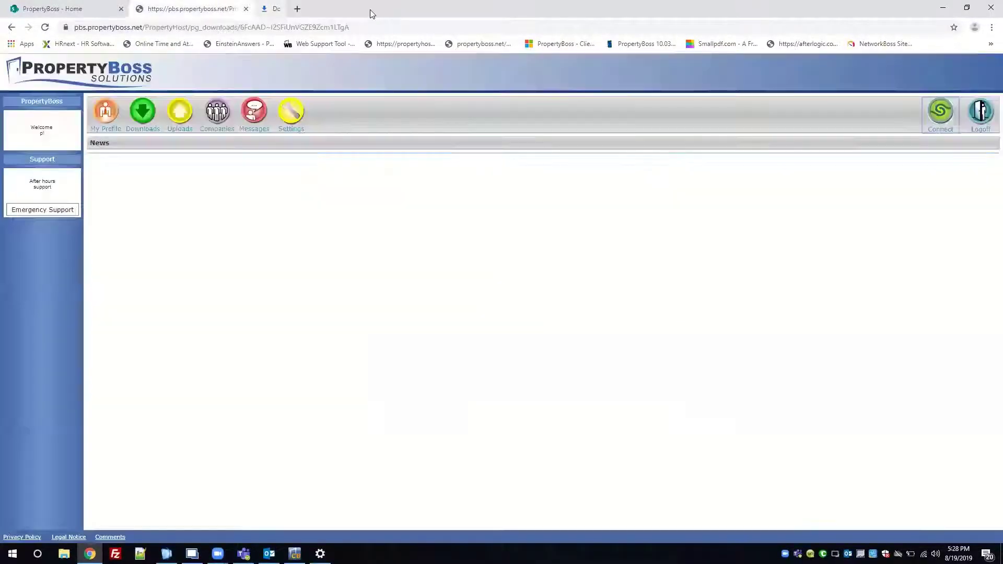